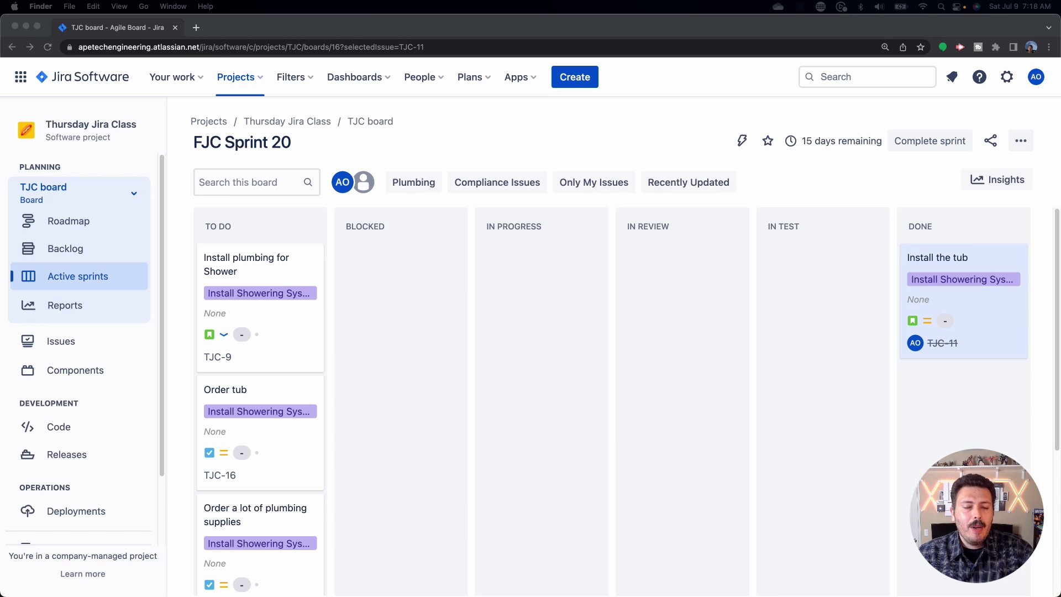
Move 'Install plumbing for Shower' into the Done column, below 'Install the tub'
left_click(239, 263)
left_click_drag(274, 264, 963, 297)
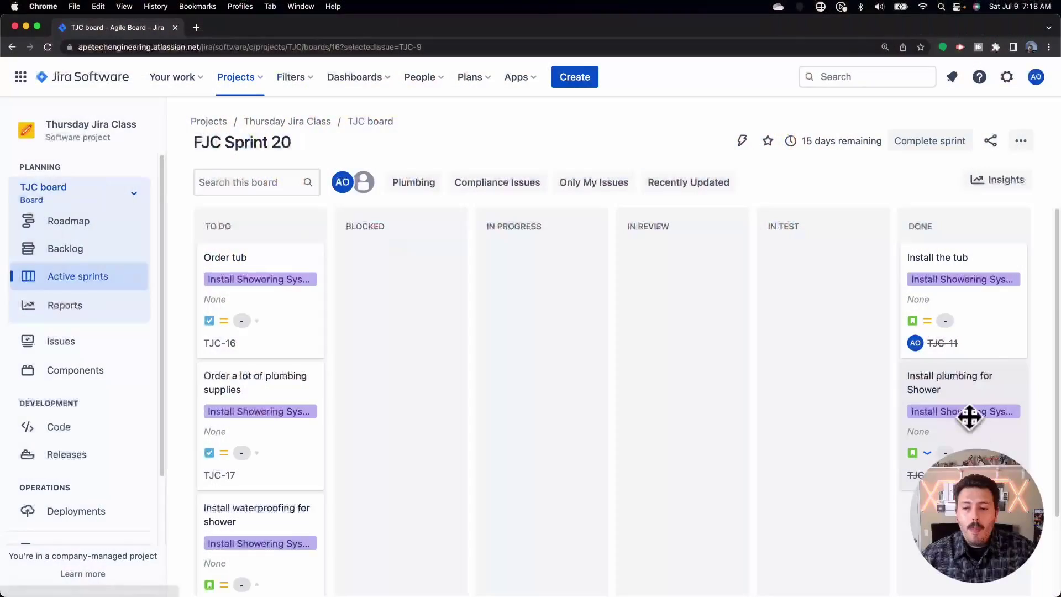
left_click(958, 377)
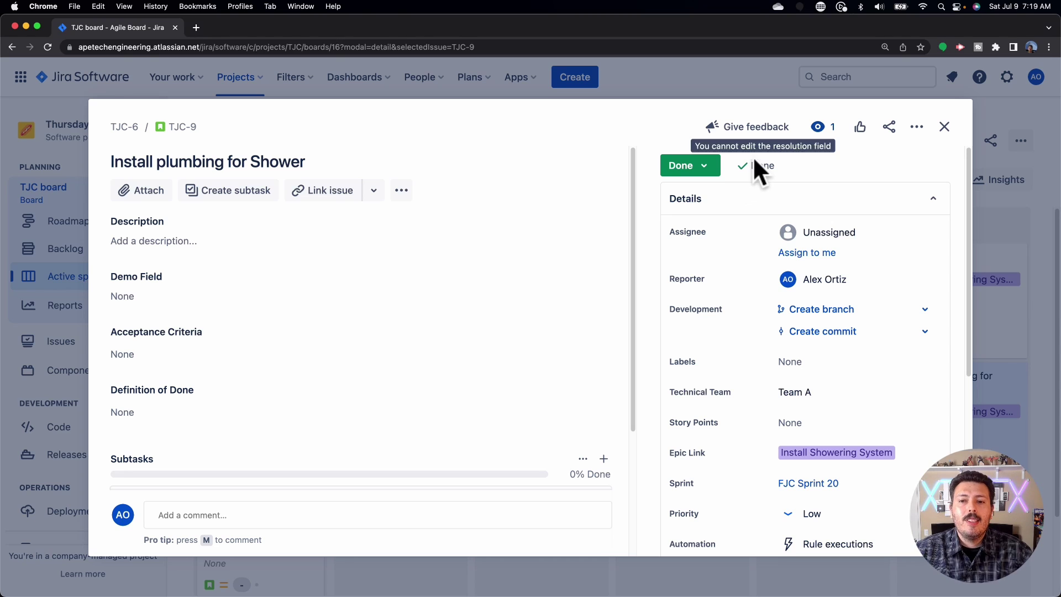
scroll(795, 276, "down", 5)
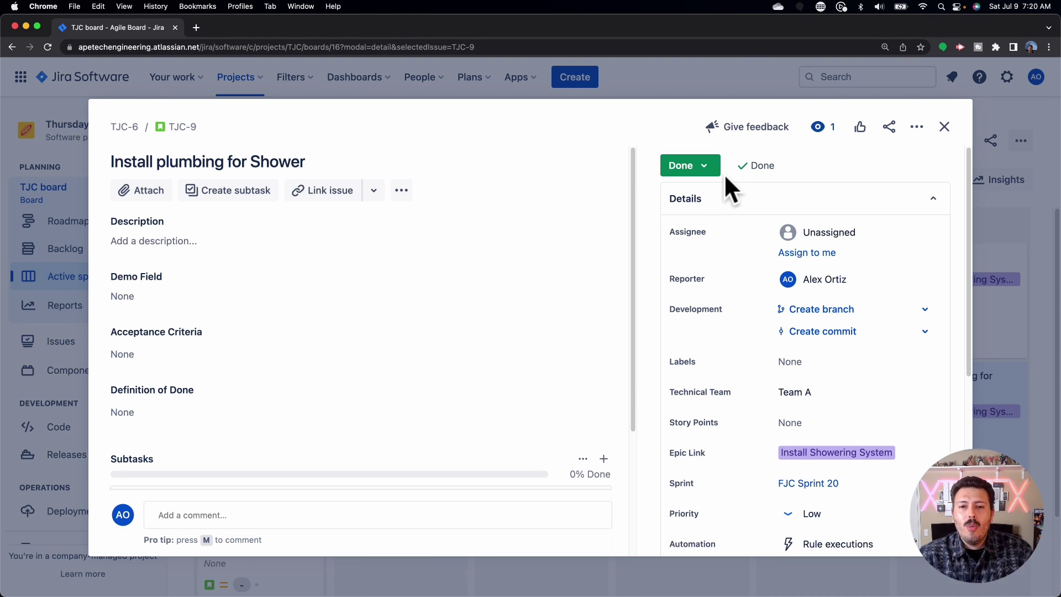
mouse_move(753, 170)
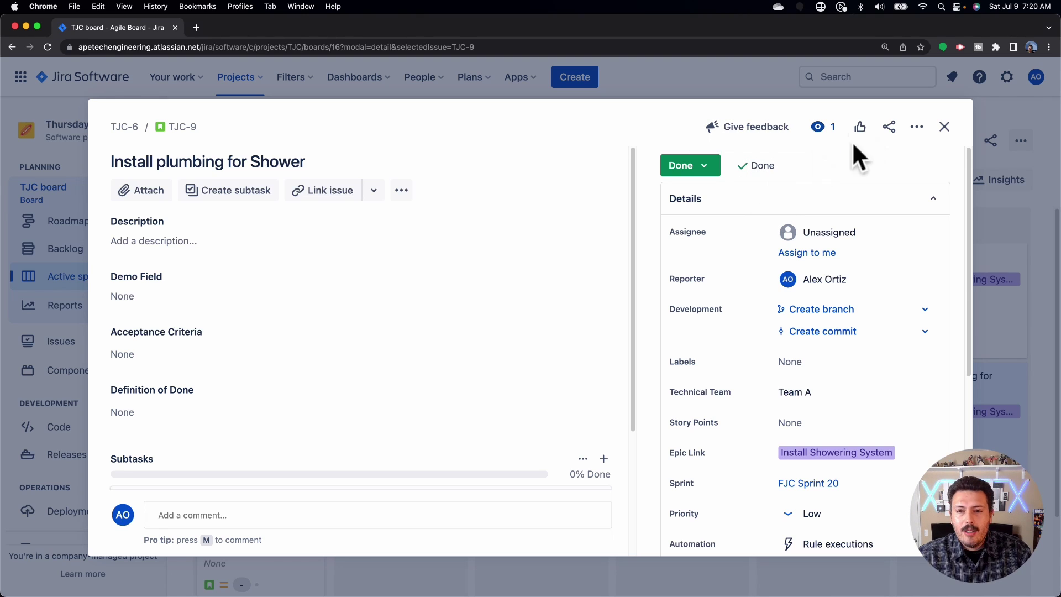
left_click(944, 128)
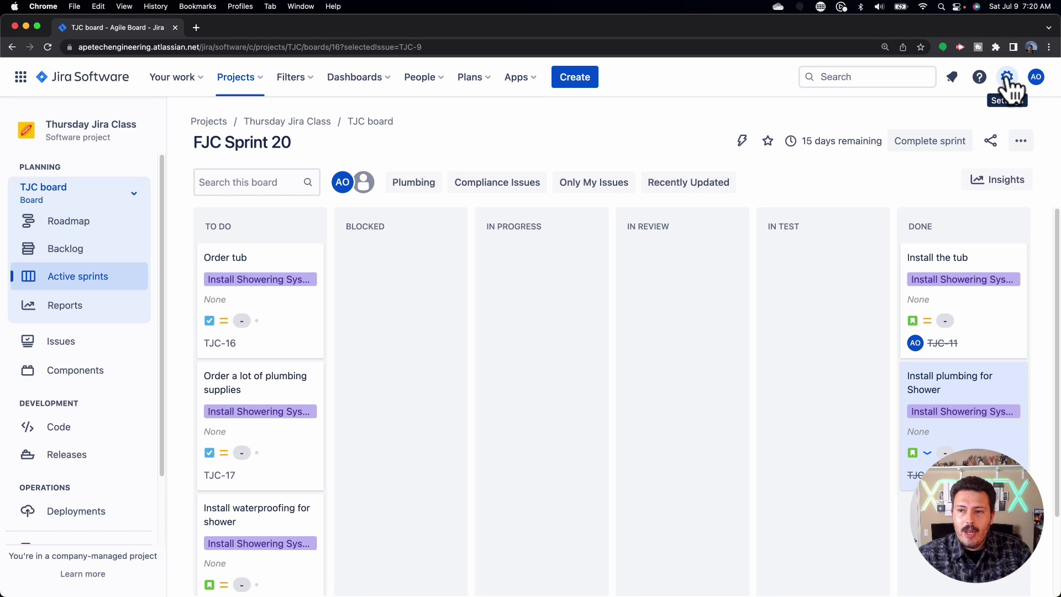
Go to the Resolutions page in Jira's issue administration settings
left_click(1007, 77)
left_click(733, 391)
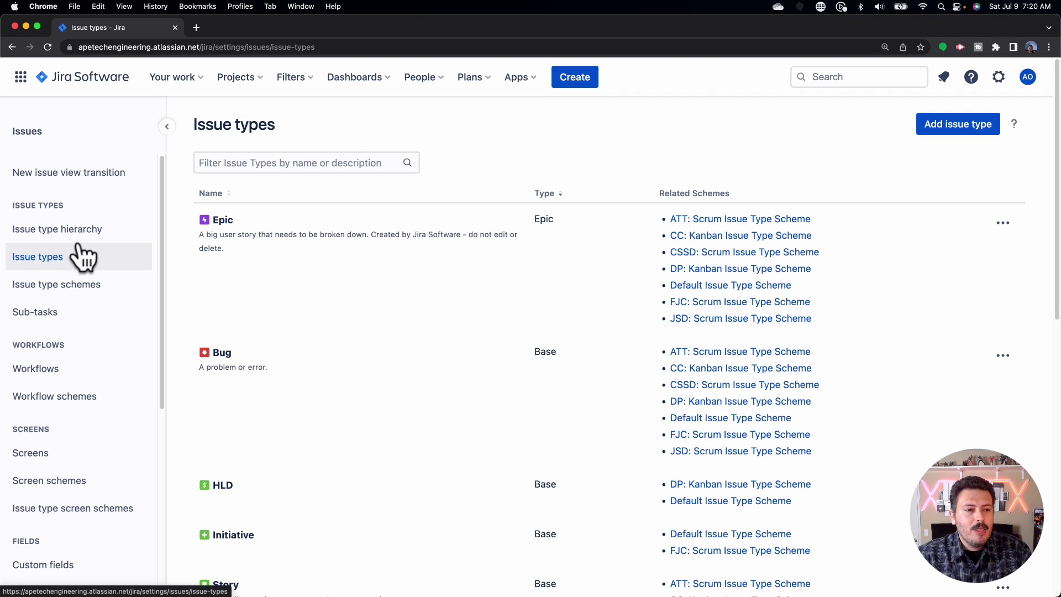
scroll(82, 257, "down", 6)
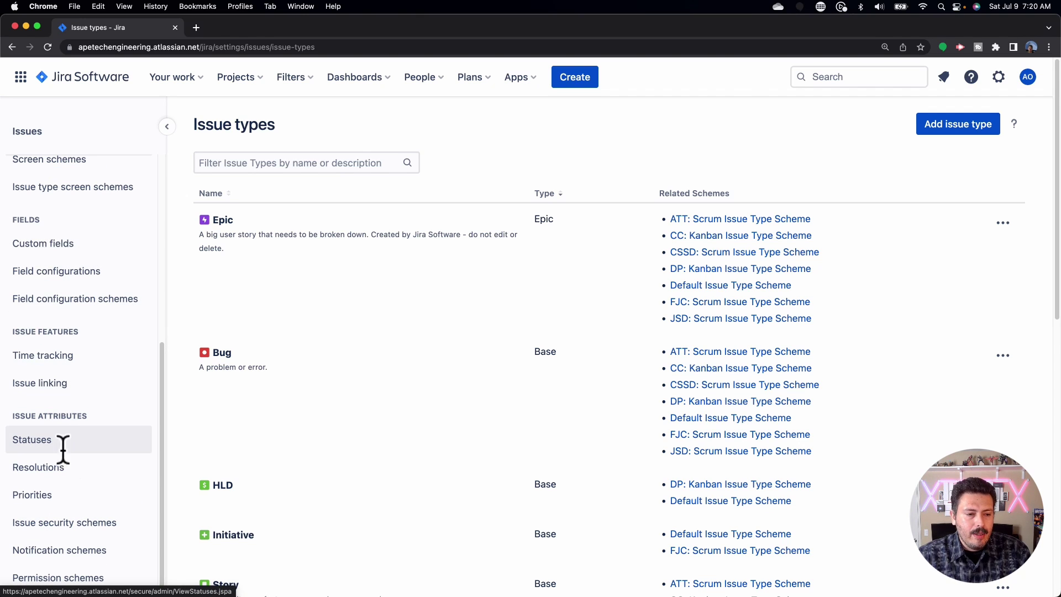
left_click(39, 472)
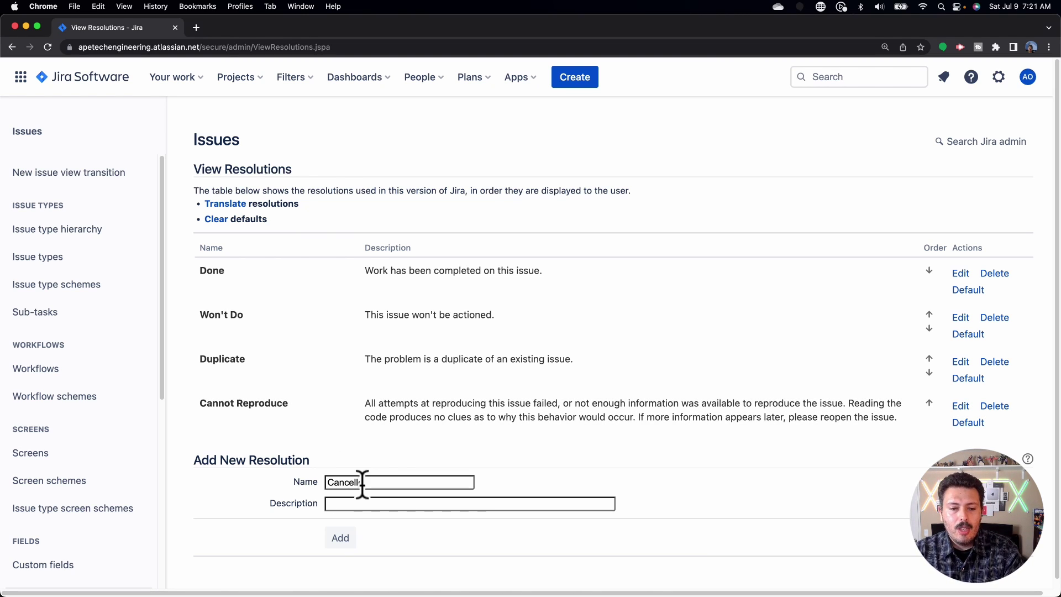
Add 'Cancelled' as a resolution after Done, Won't Do, Duplicate and Cannot Reproduce
left_click(343, 541)
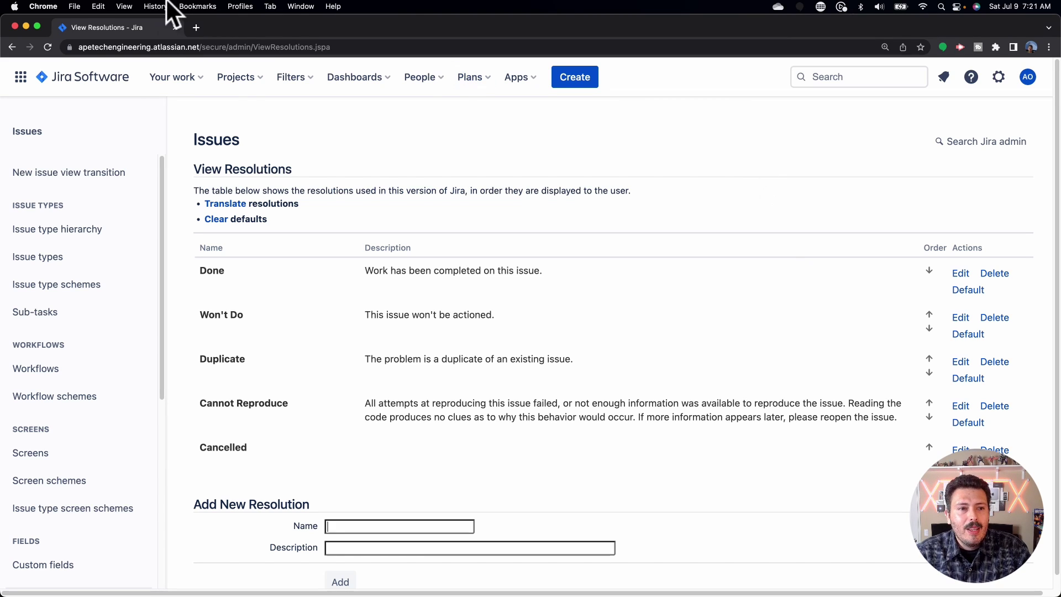
From Thursday Jira Class project settings, edit a draft of Software Simplified Workflow for Project FJC
left_click(239, 85)
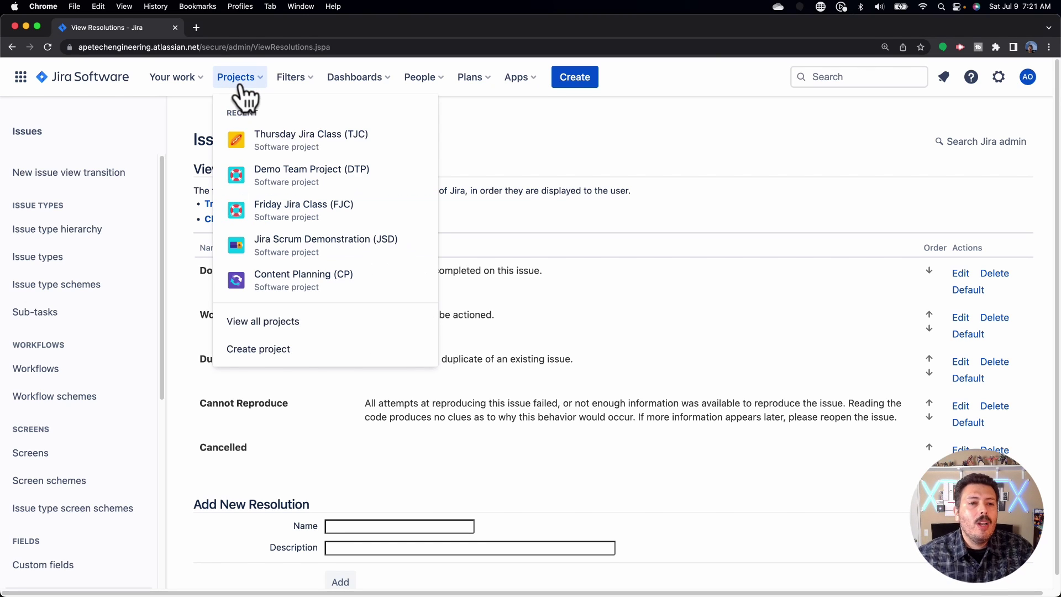
left_click(293, 142)
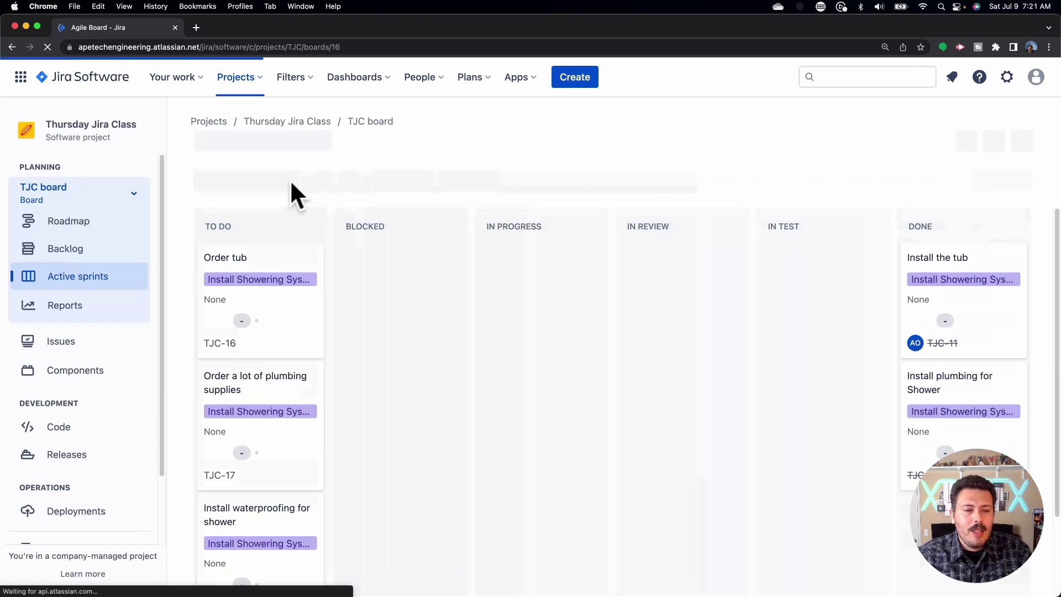
scroll(107, 367, "down", 3)
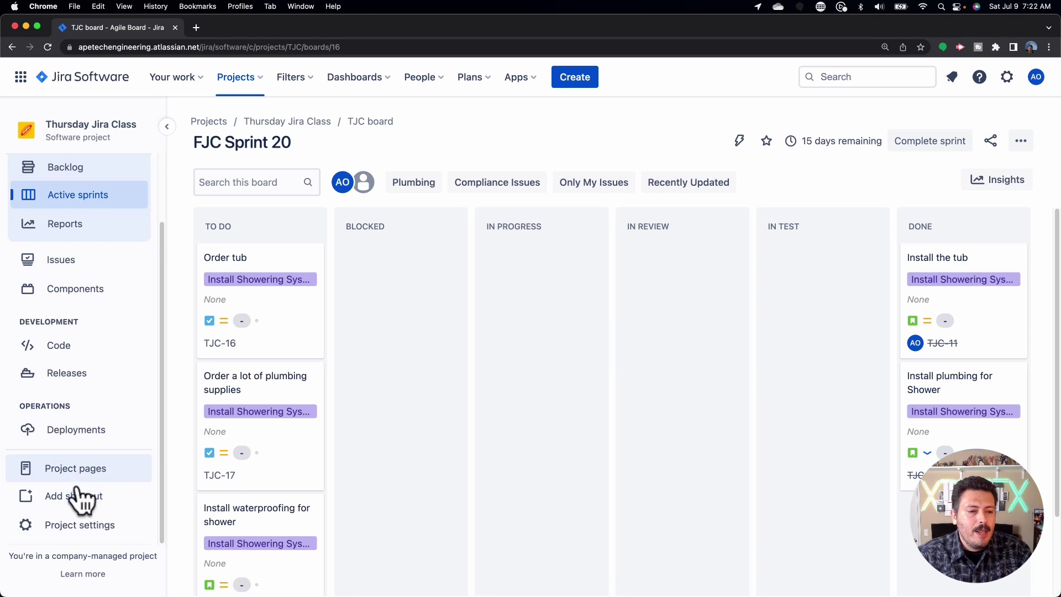
left_click(66, 525)
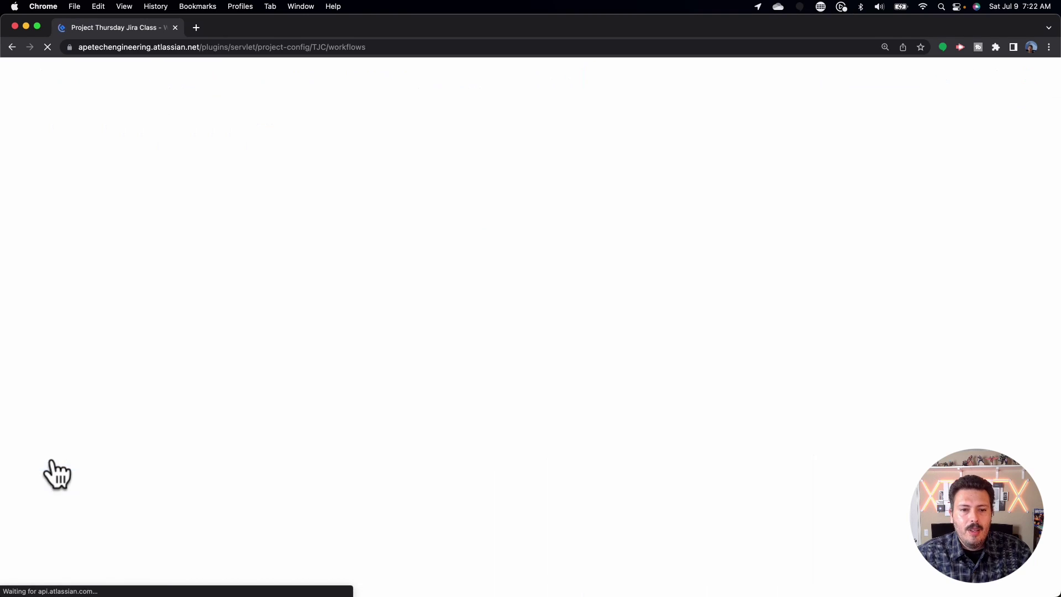
scroll(75, 456, "down", 3)
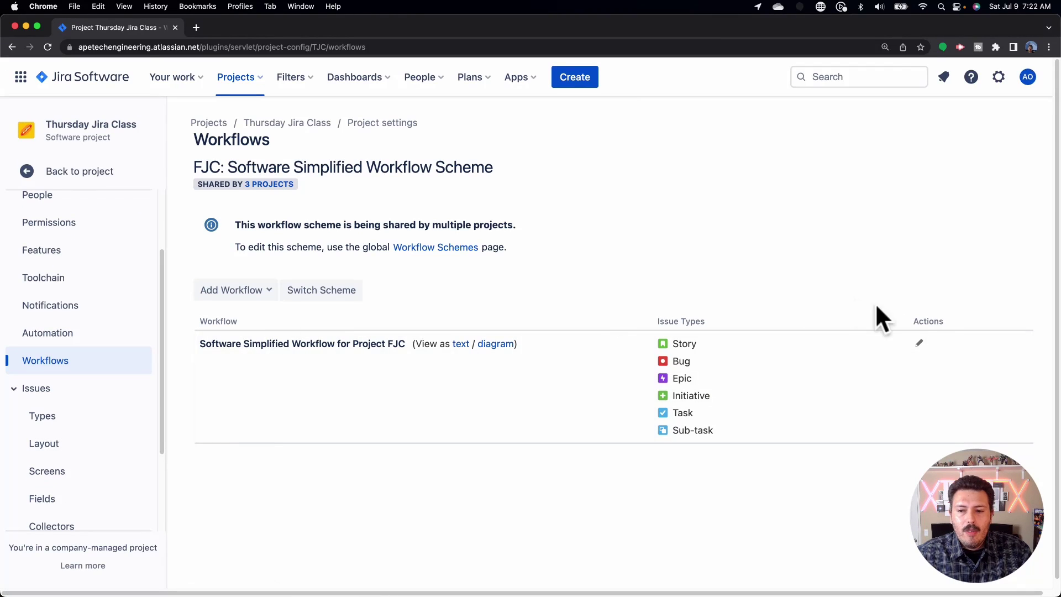
left_click(918, 345)
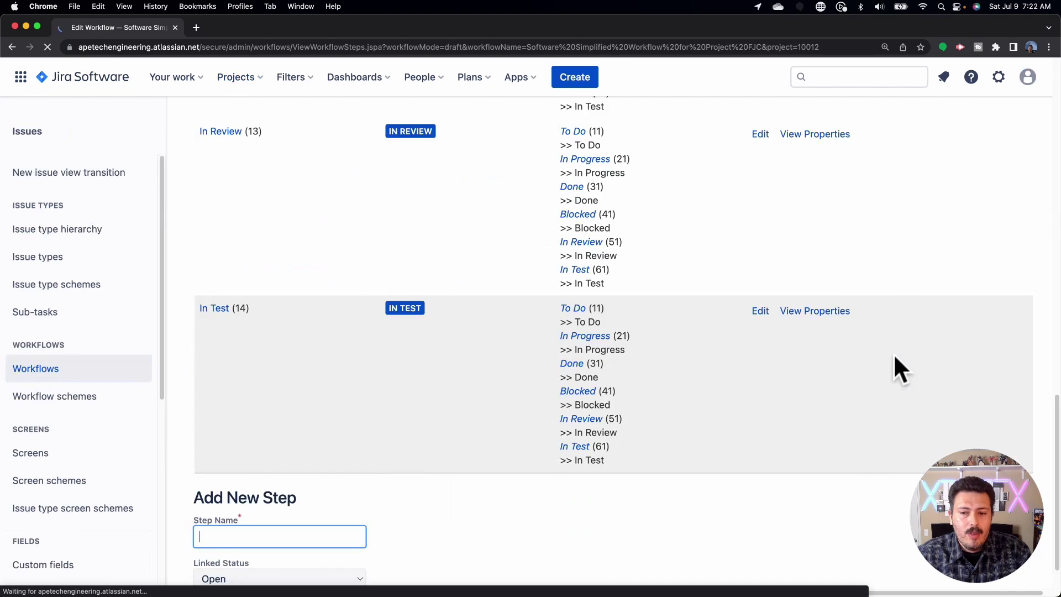
scroll(428, 361, "up", 15)
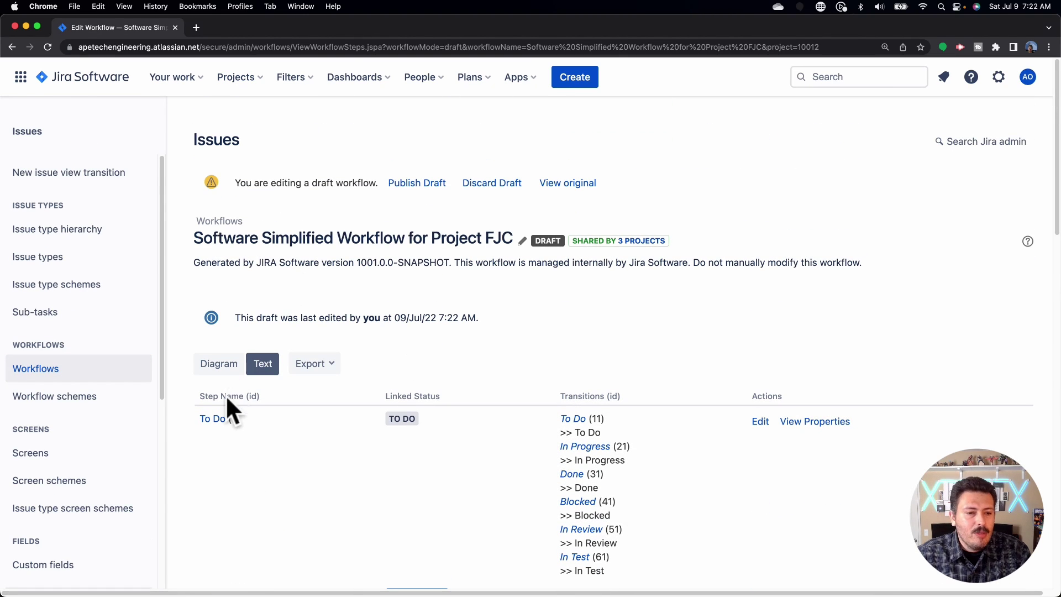
In the workflow diagram, select the transition into DONE and open its Edit Transition form
left_click(220, 364)
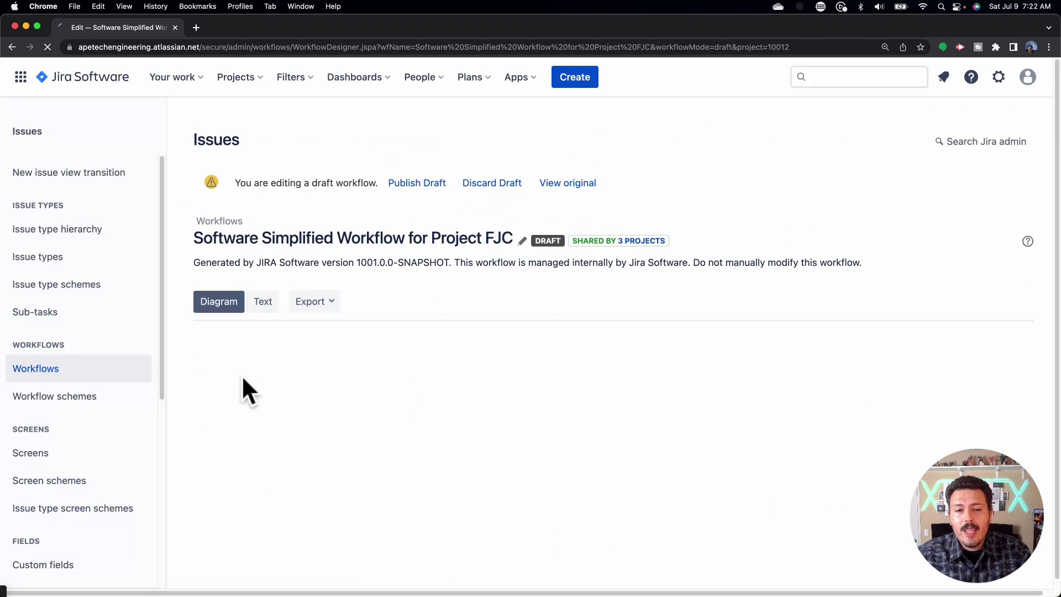
scroll(887, 390, "down", 3)
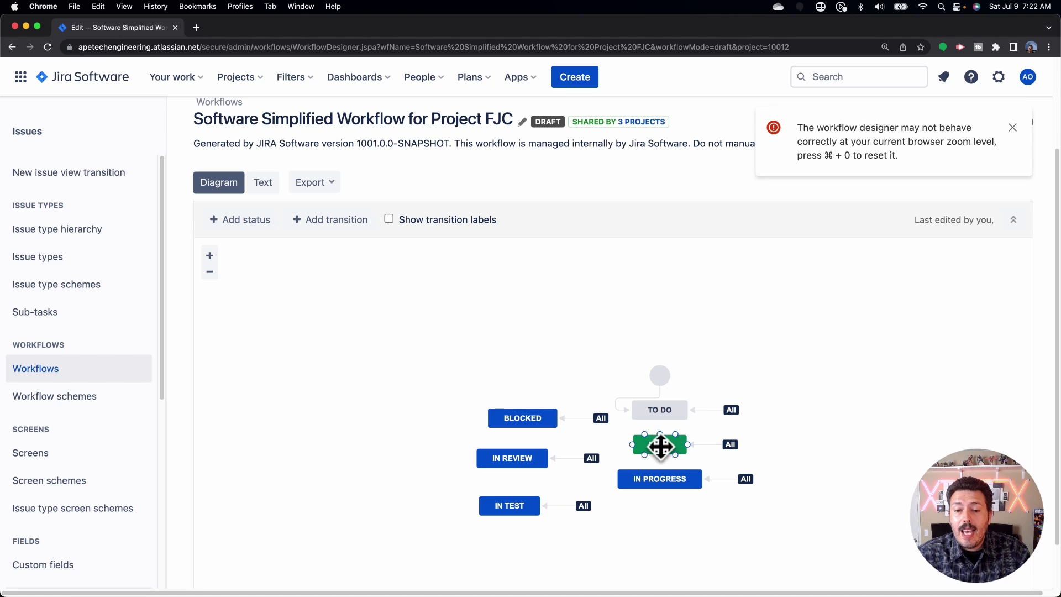
left_click(657, 446)
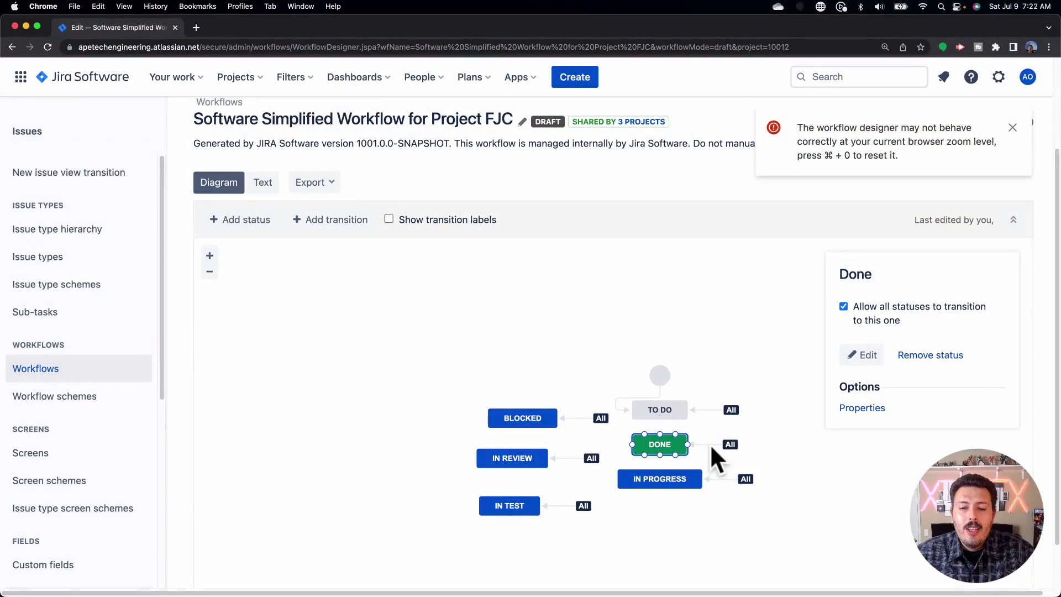
left_click(710, 446)
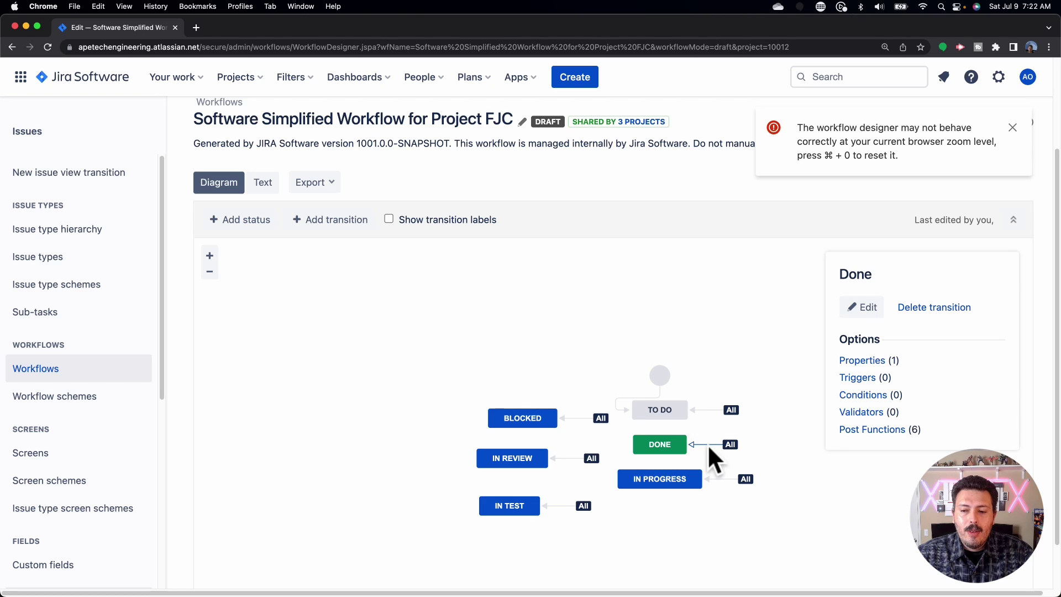
left_click(863, 307)
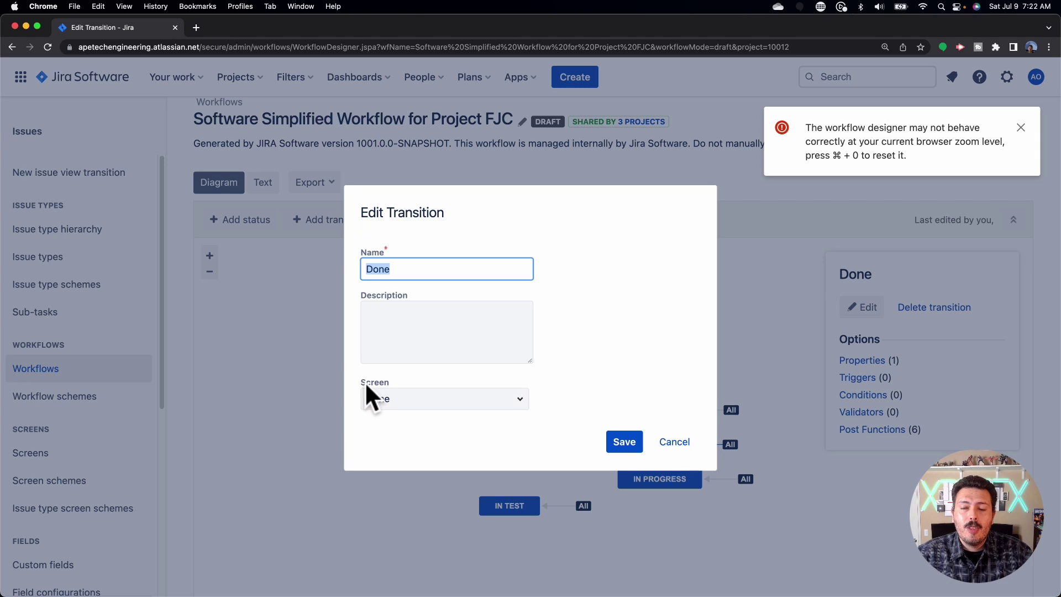
Set the Done transition's screen to Resolve Issue Screen and save it
left_click(519, 401)
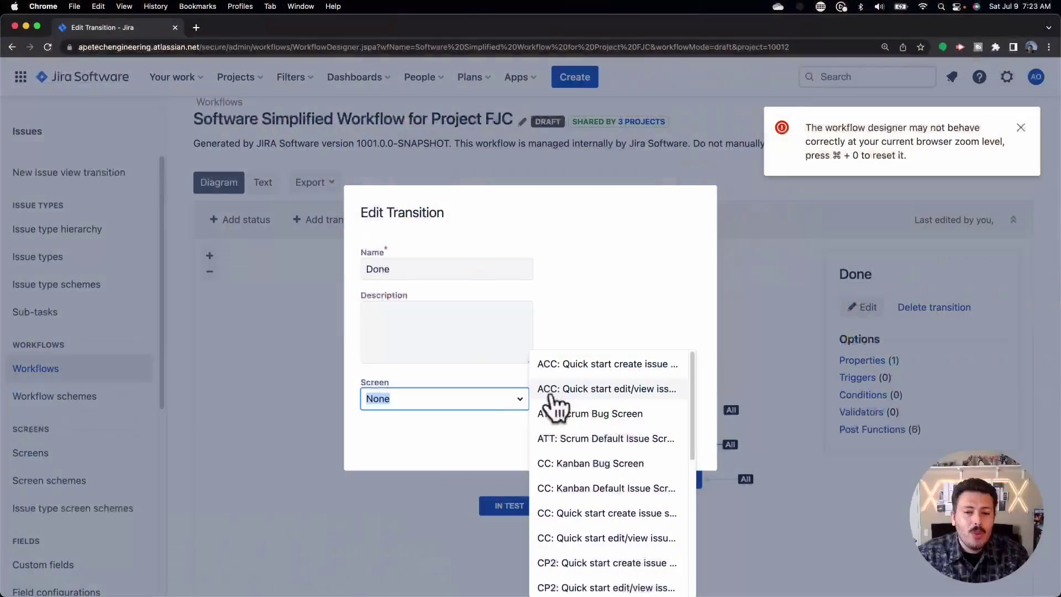
scroll(602, 425, "down", 8)
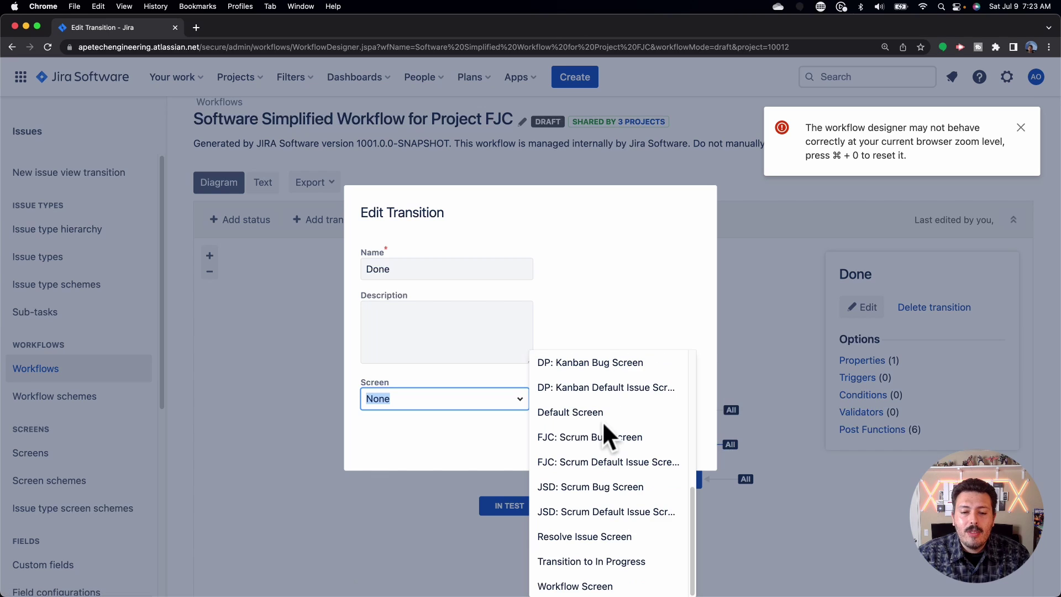
left_click(565, 537)
left_click(623, 442)
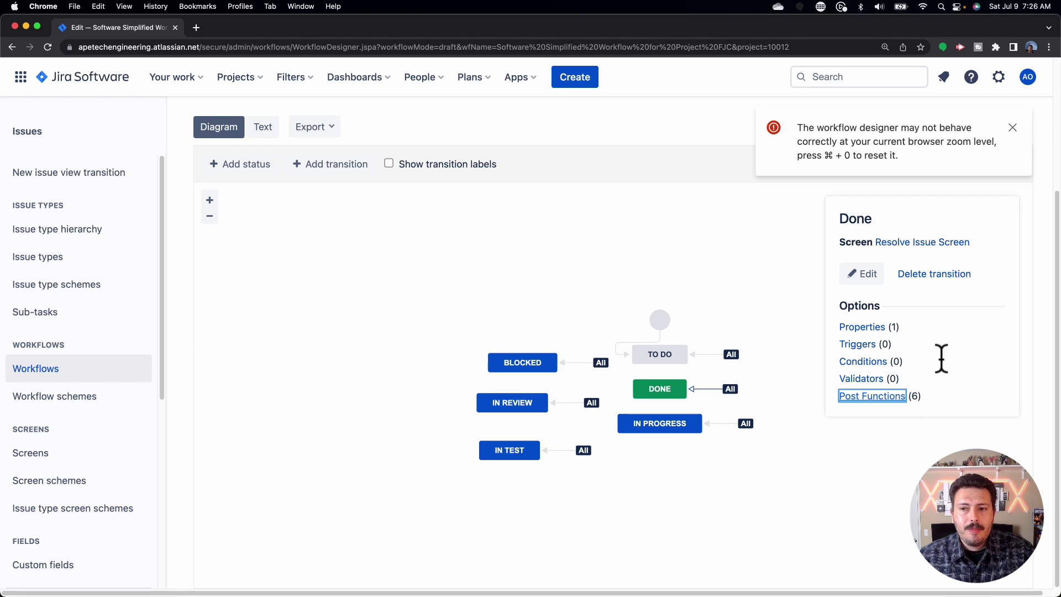
Dismiss the zoom warning and open the Done transition's six post functions in a new tab
left_click(1014, 128)
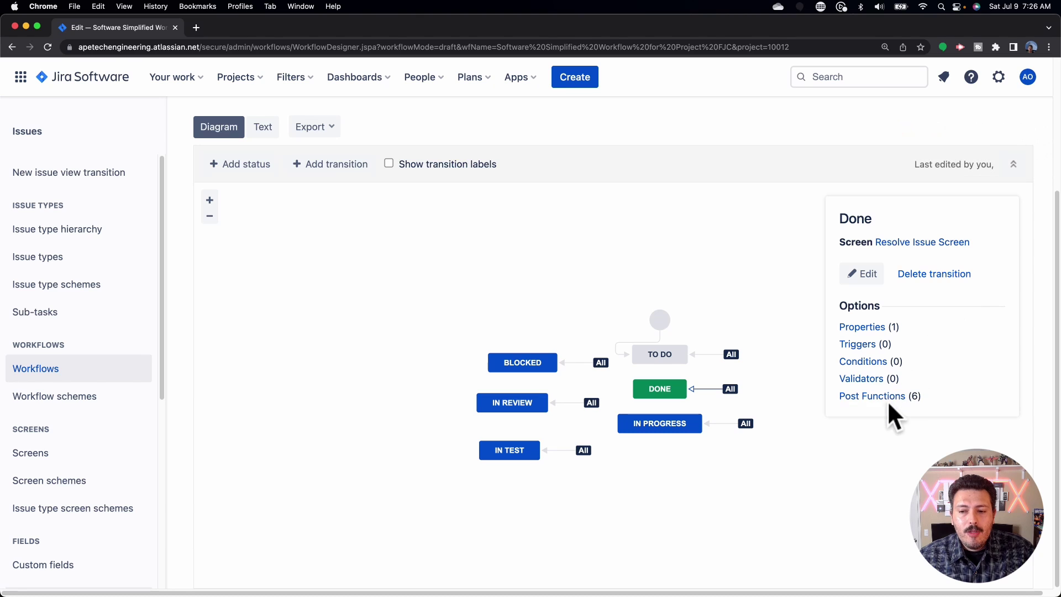
left_click(858, 399)
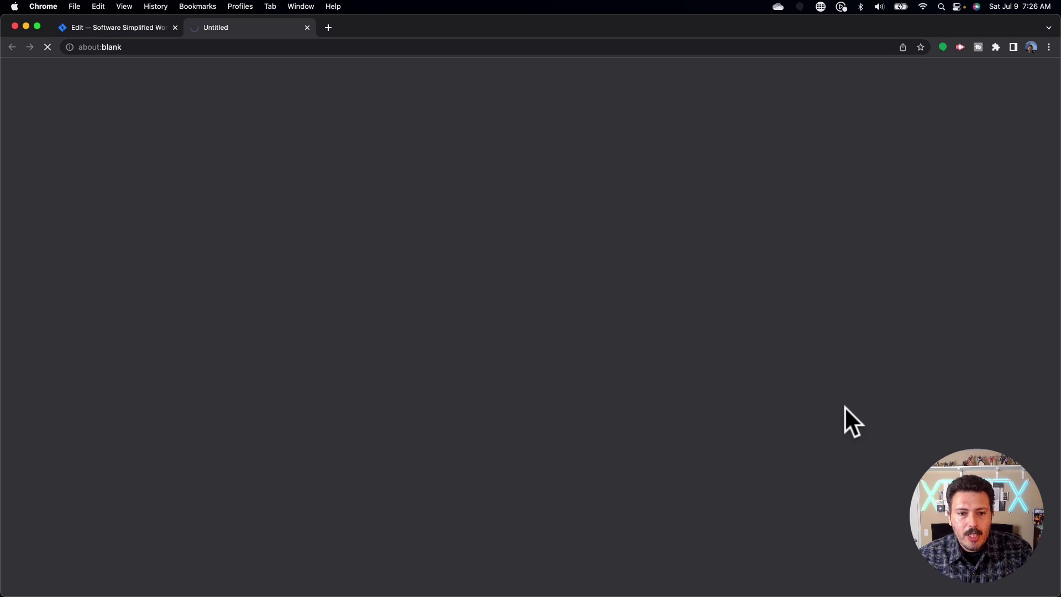
scroll(553, 408, "down", 2)
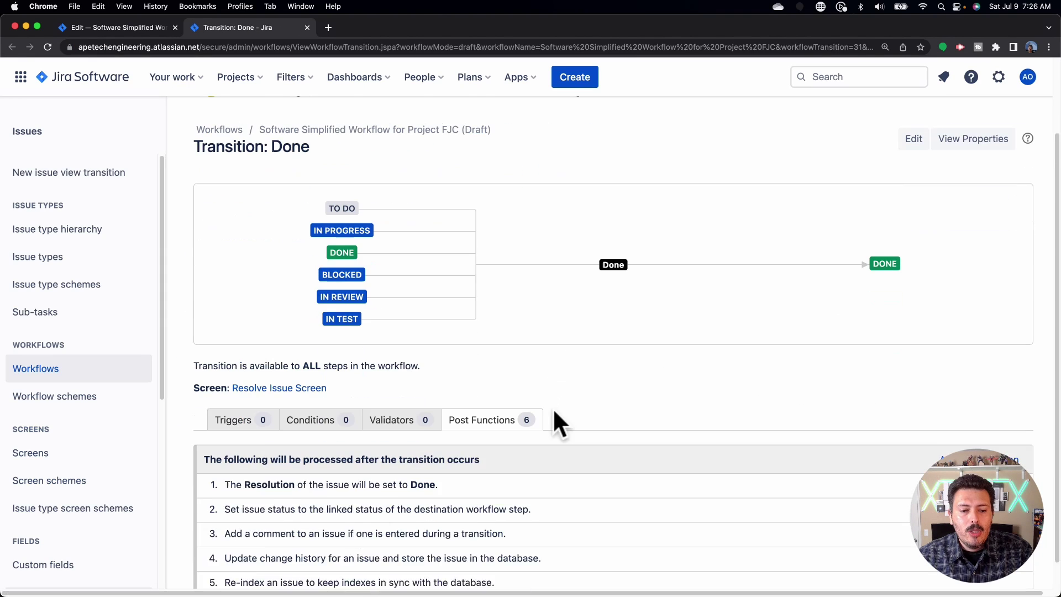
scroll(557, 423, "down", 1)
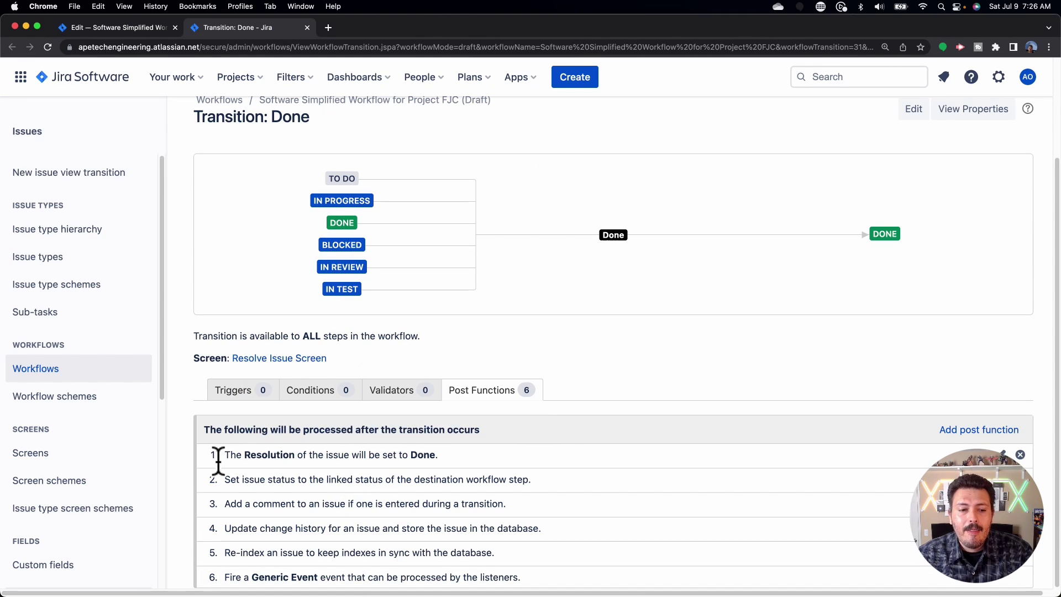
left_click_drag(230, 454, 390, 454)
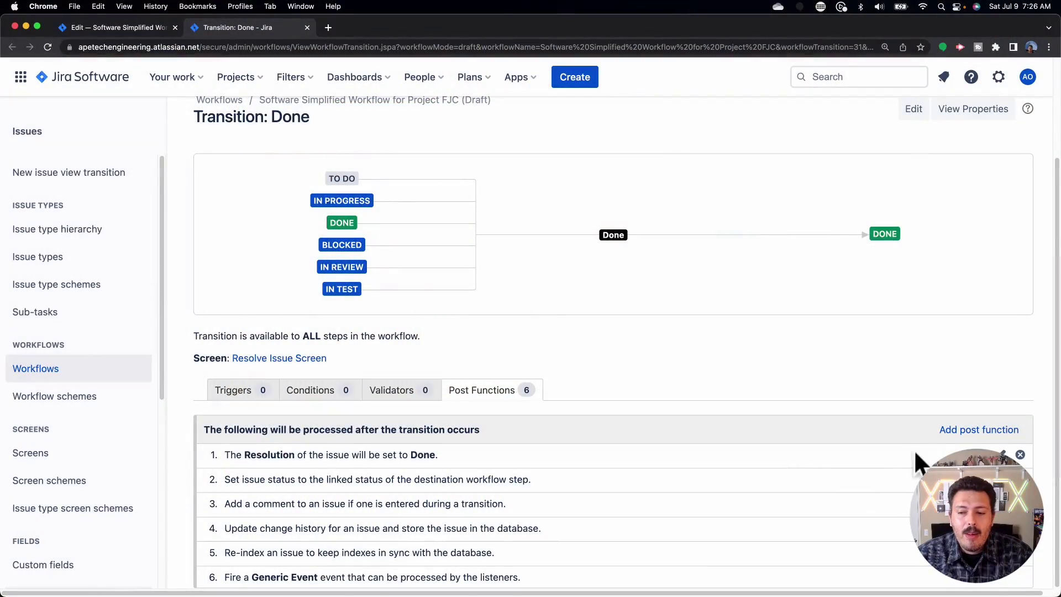
Delete post function 1, 'The Resolution of the issue will be set to Done'
left_click(1022, 458)
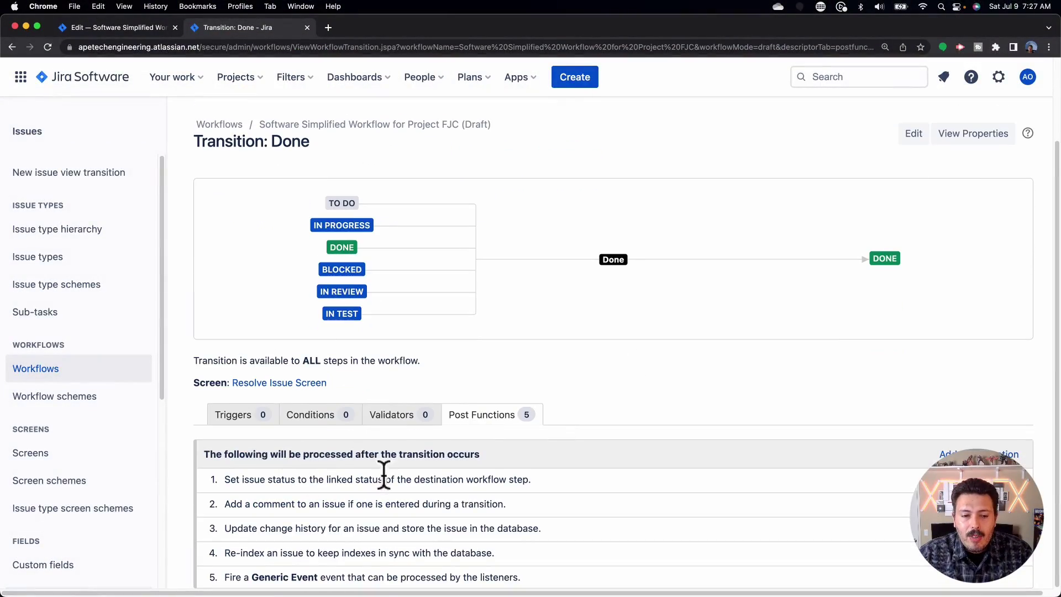
scroll(519, 470, "up", 3)
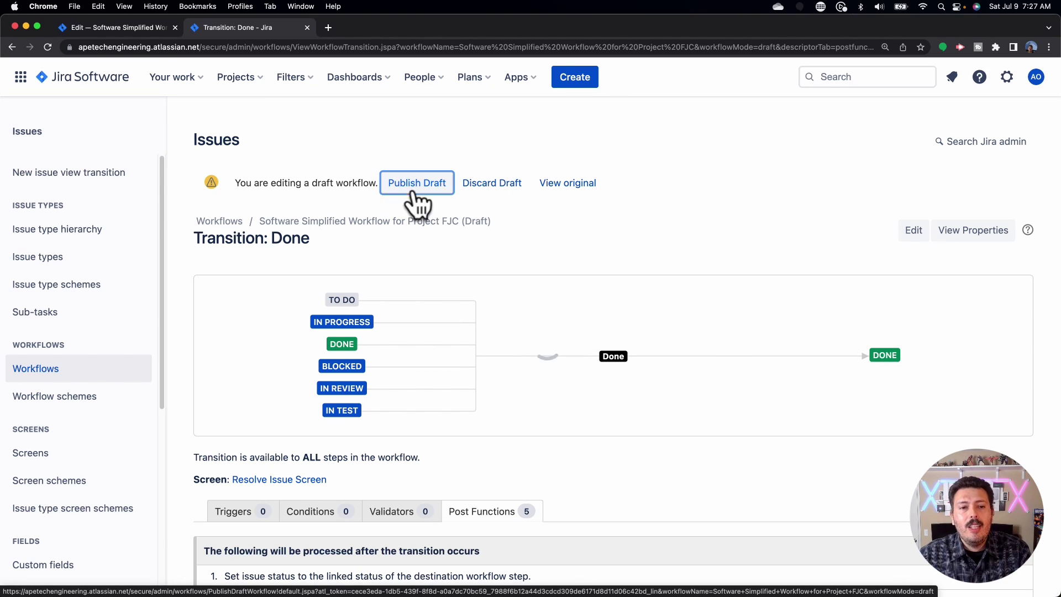
Publish the FJC workflow draft without a backup, then drag TJC-10 to DONE on the TJC board
left_click(415, 185)
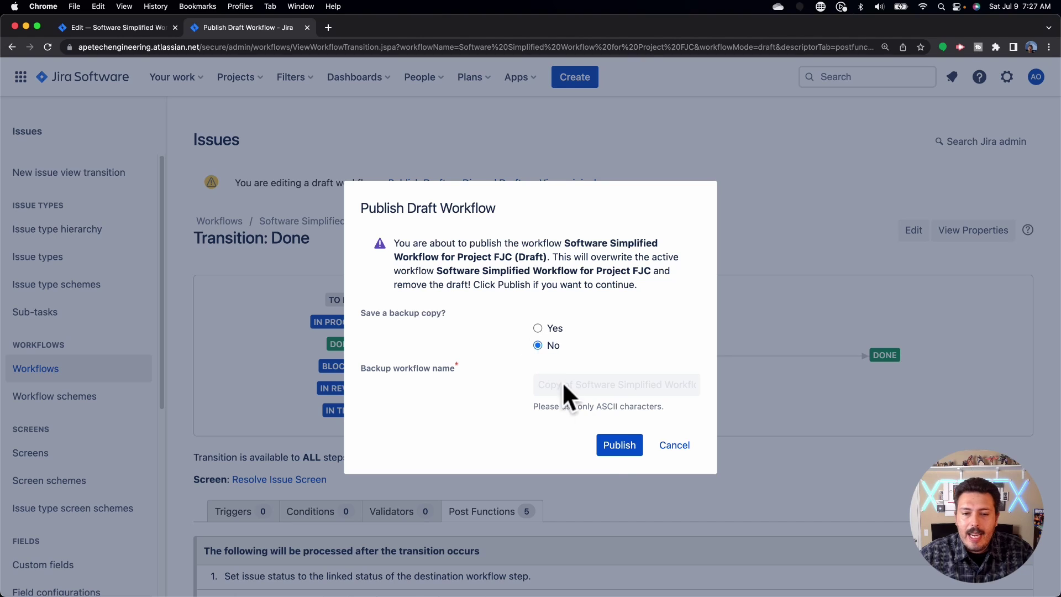
left_click(619, 444)
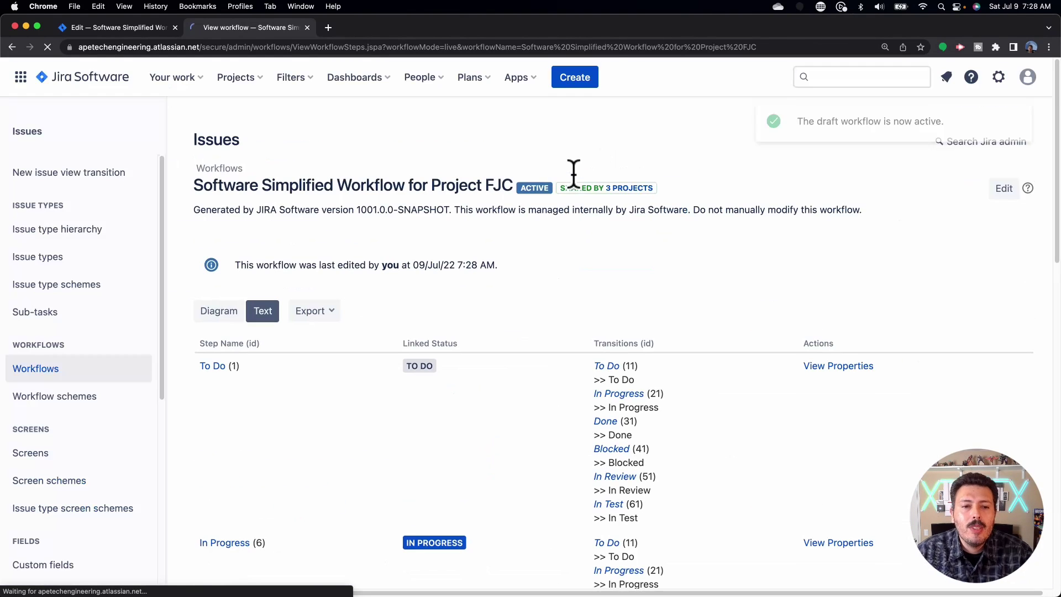
left_click(233, 79)
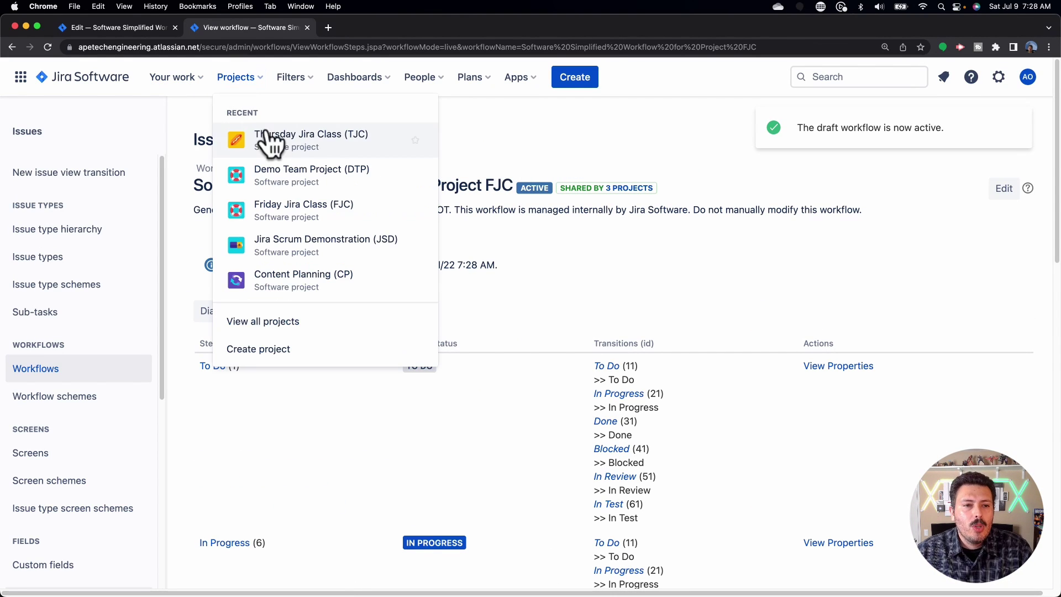
left_click(269, 140)
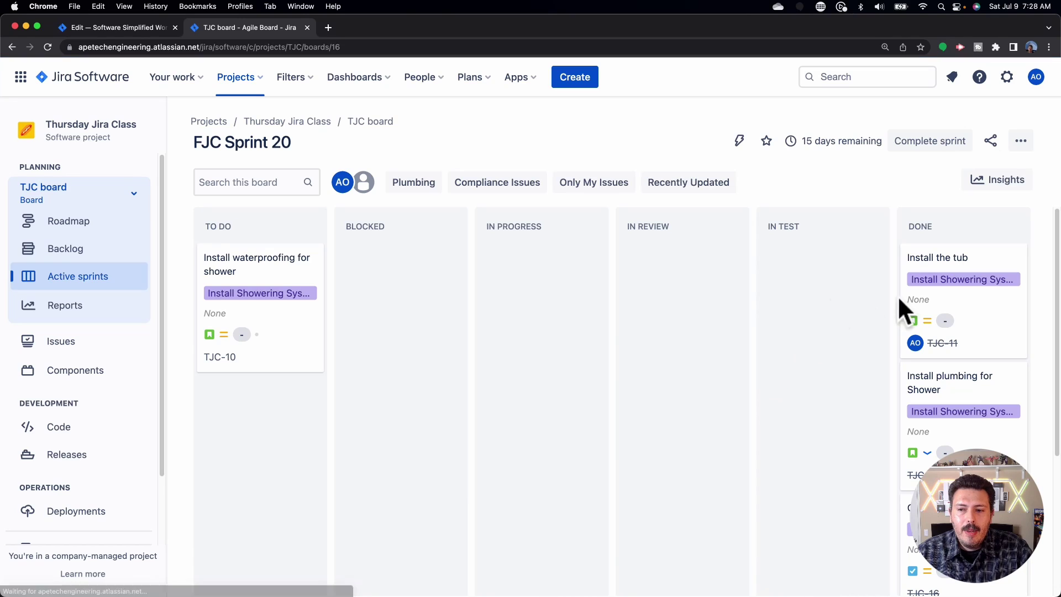
left_click_drag(255, 269, 945, 289)
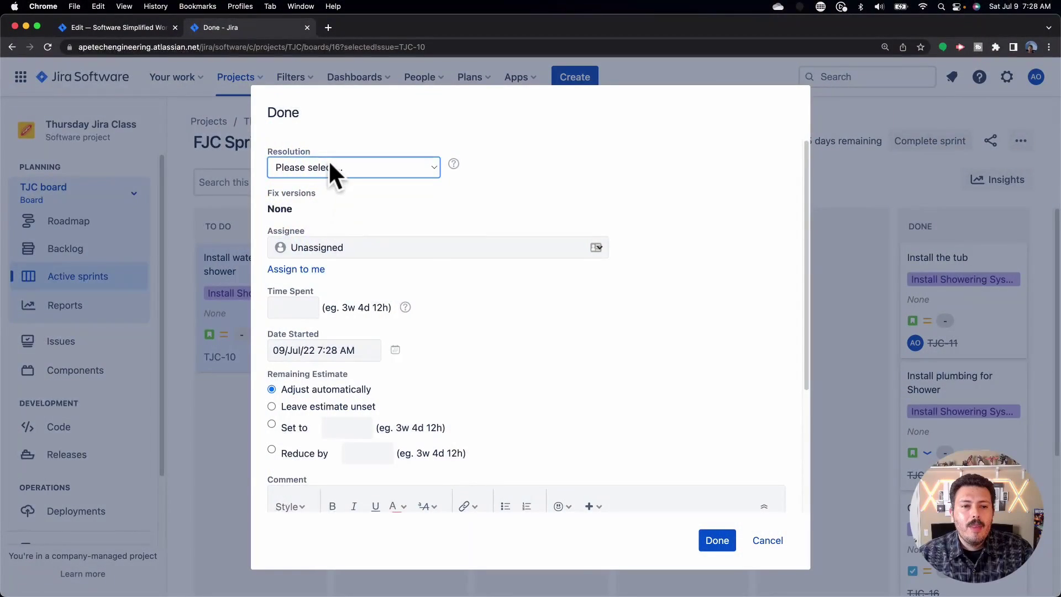
Resolve TJC-10 as Duplicate and confirm its details show it resolved July 9, 2022
left_click(328, 162)
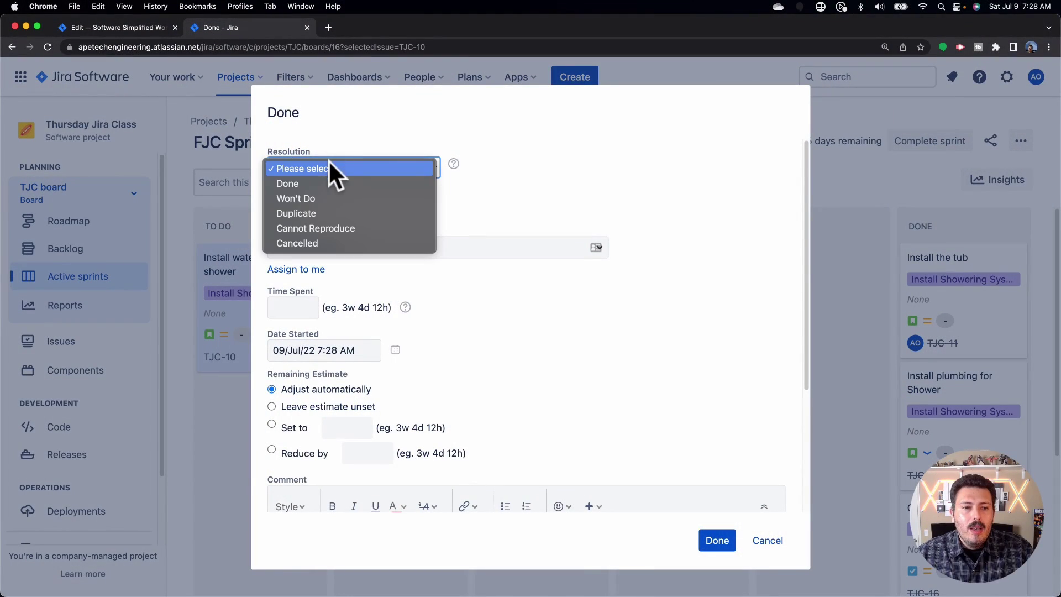
left_click(334, 210)
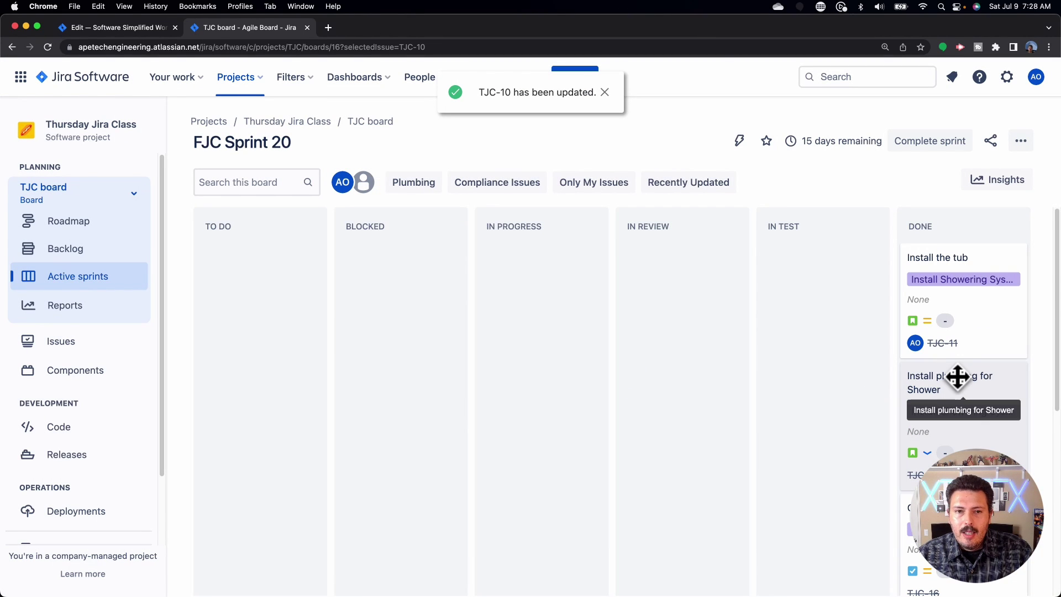
scroll(958, 377, "down", 6)
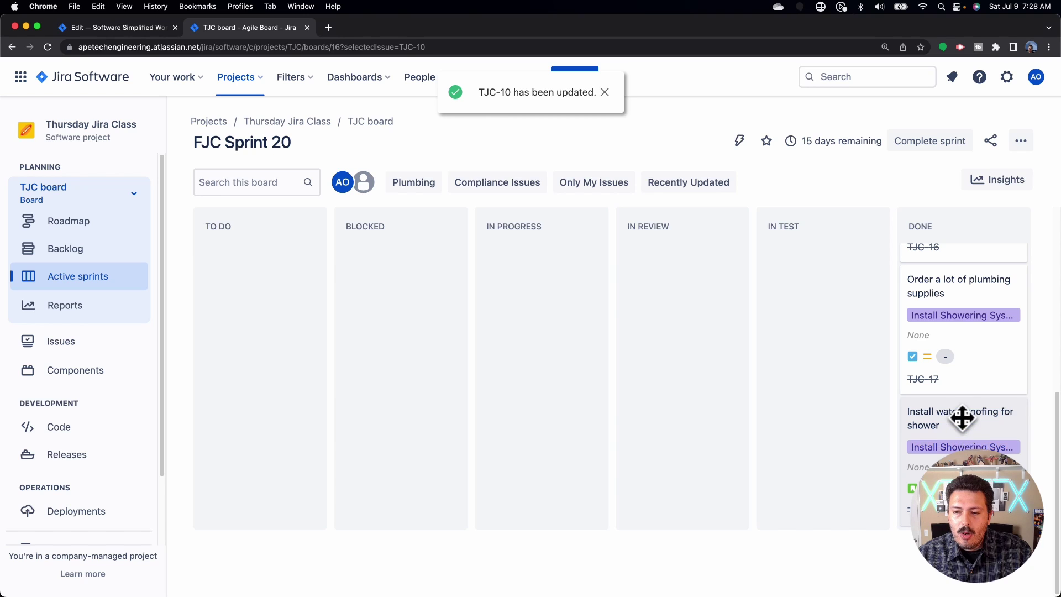
left_click(962, 418)
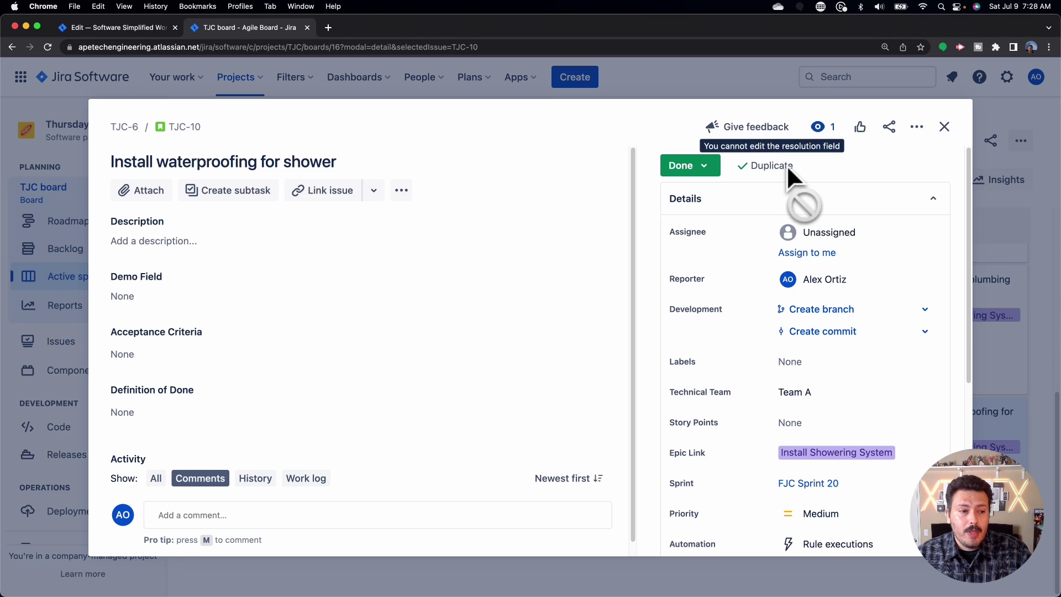
scroll(785, 254, "down", 5)
scroll(784, 269, "down", 1)
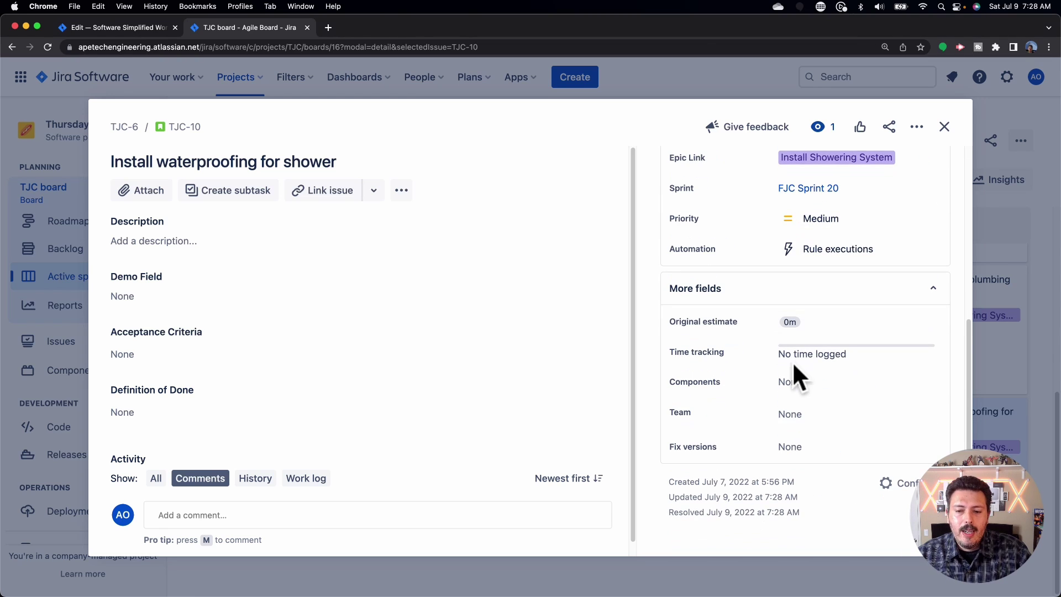